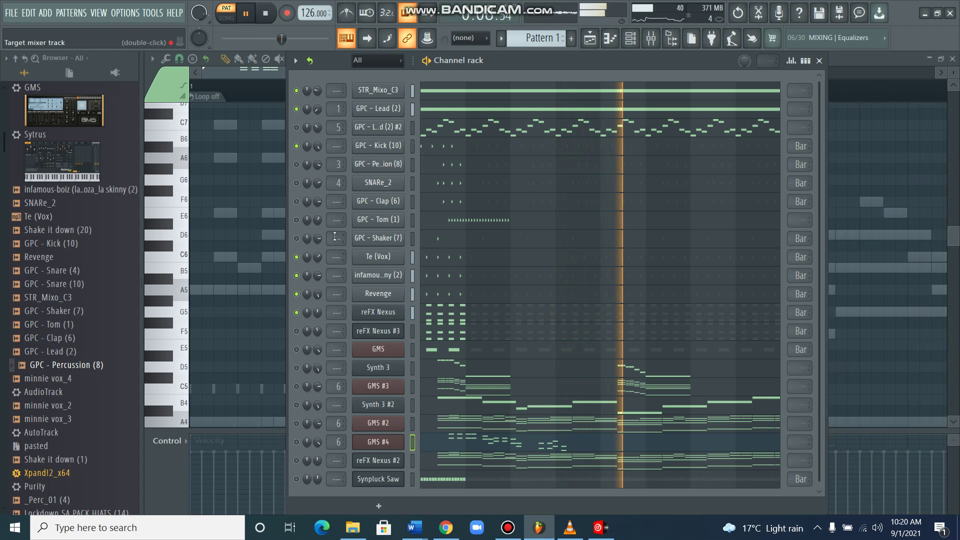
Toggle the GPC - Kick (10) mute off and on, then enable the Tom (1), SNARe_2 and Percussion (8) channels.
{"action": "left_click", "coordinate": [296, 145]}
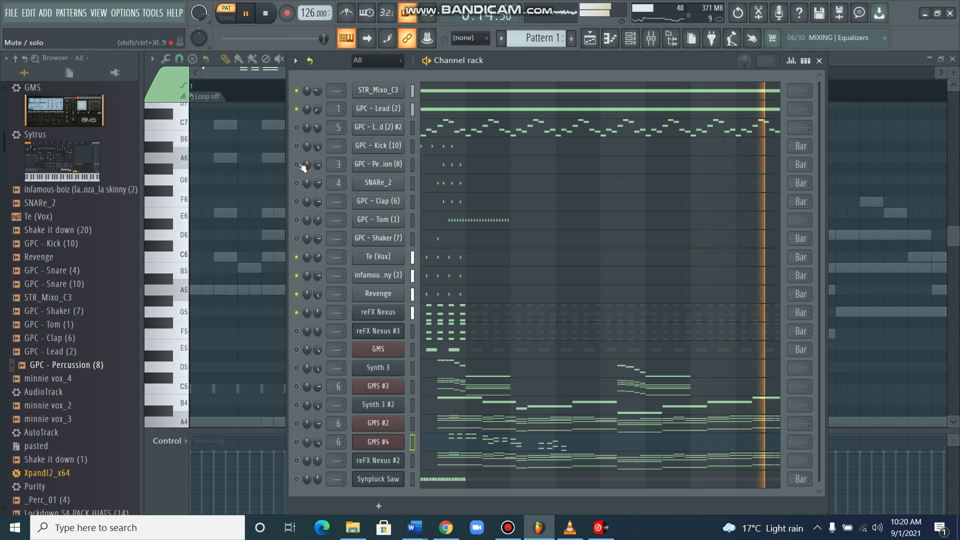
{"action": "left_click", "coordinate": [296, 145]}
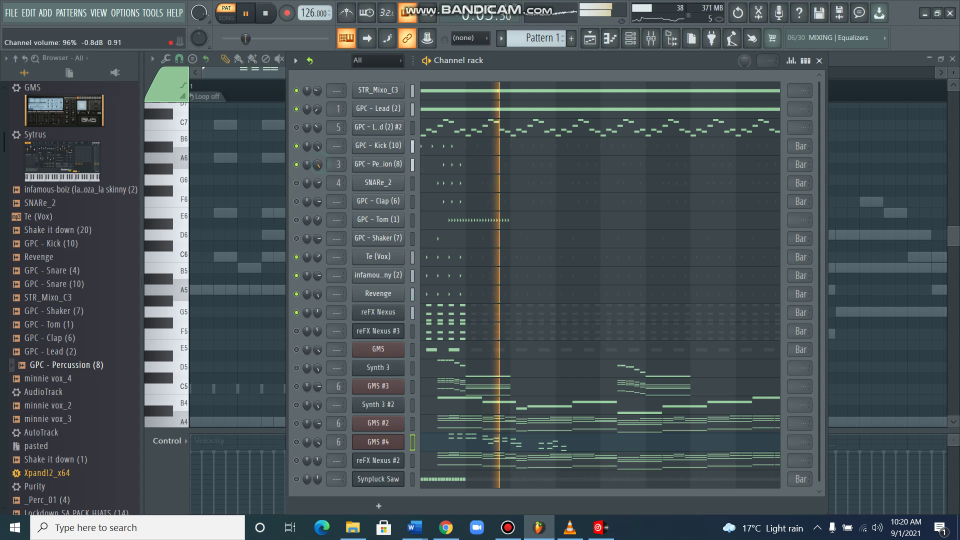
{"action": "left_click", "coordinate": [297, 220]}
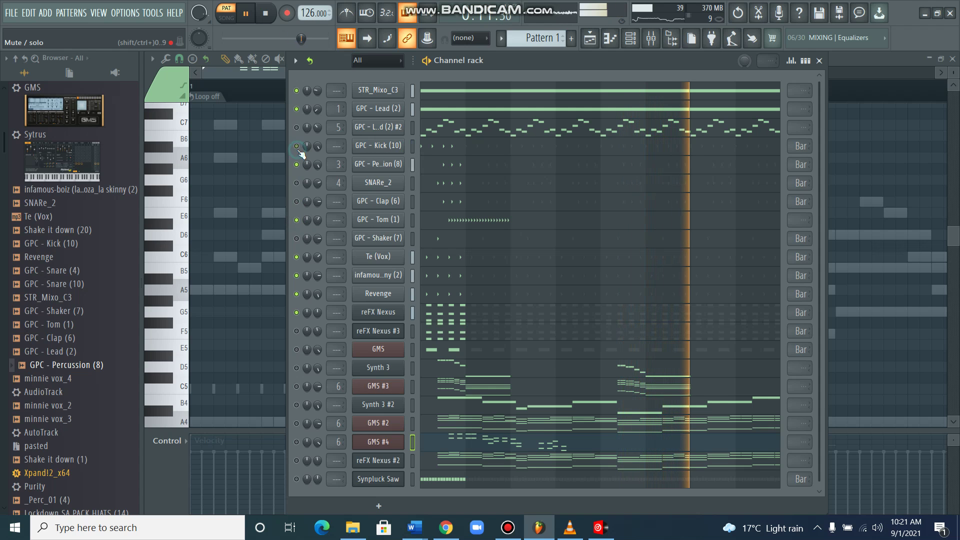
{"action": "left_click", "coordinate": [297, 183]}
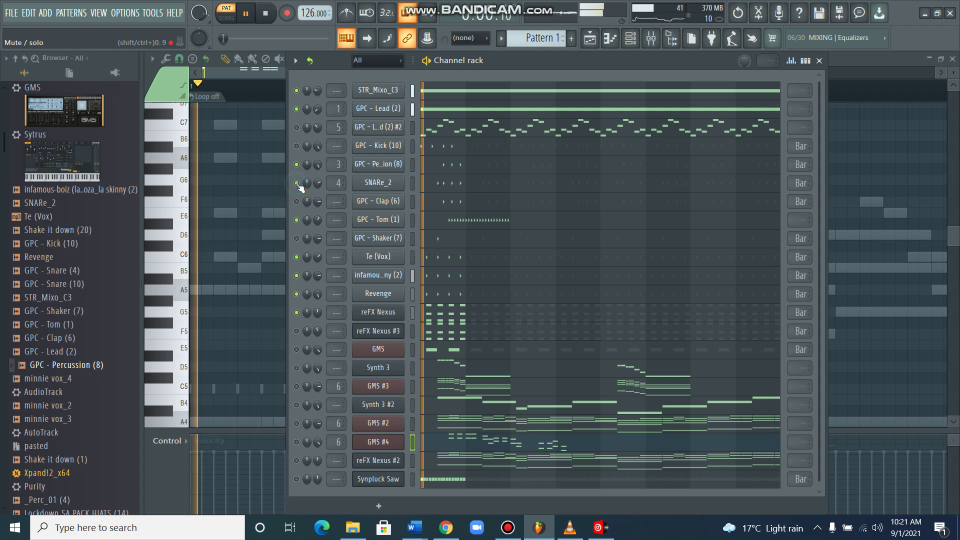
{"action": "left_click", "coordinate": [298, 164]}
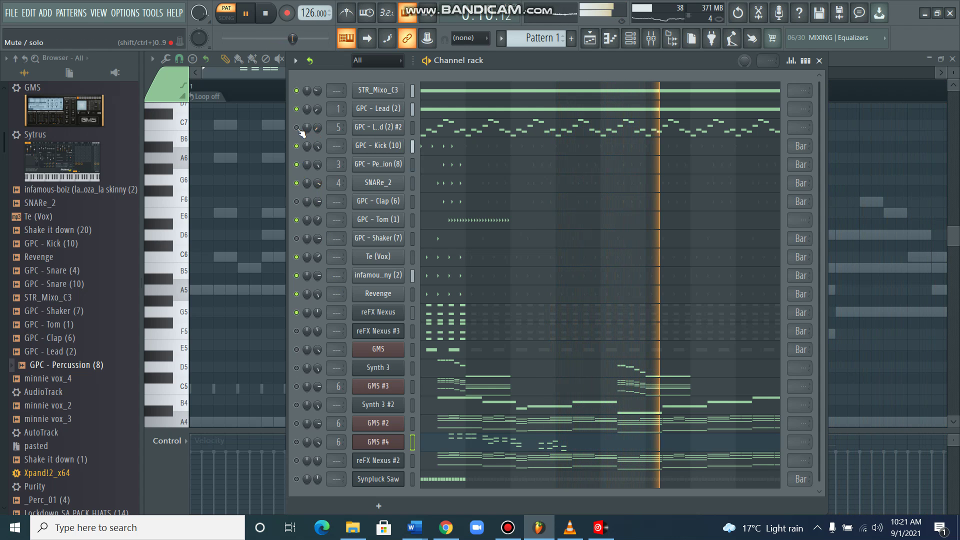
Toggle the Kick channel, then unmute Synpluck Saw and raise its volume to 64%.
{"action": "left_click_drag", "start_coordinate": [307, 127], "coordinate": [306, 126]}
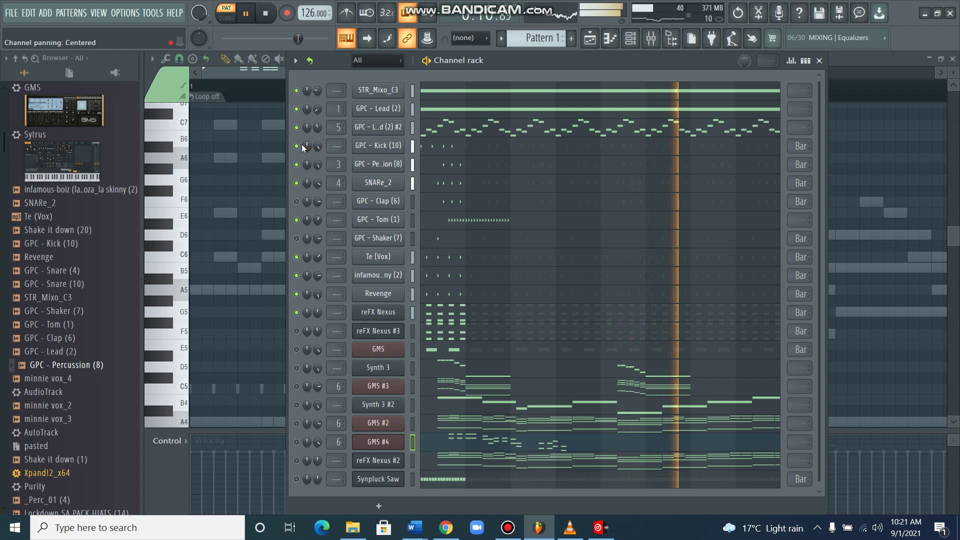
{"action": "left_click", "coordinate": [296, 146]}
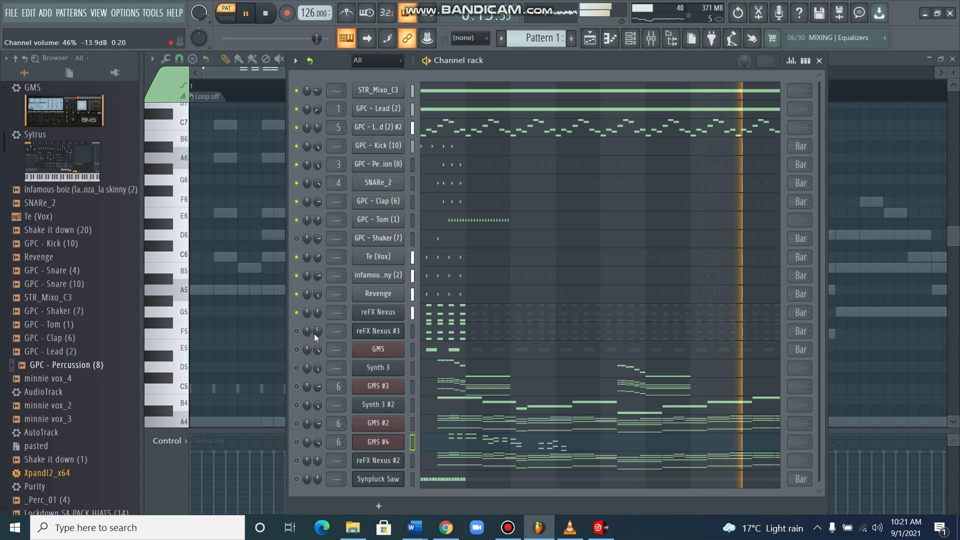
{"action": "left_click", "coordinate": [296, 145]}
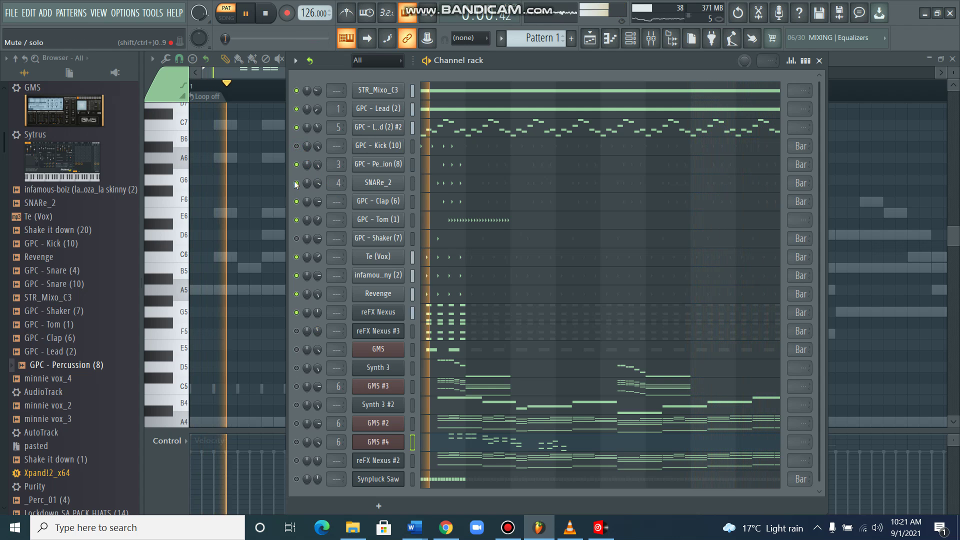
{"action": "left_click", "coordinate": [296, 479]}
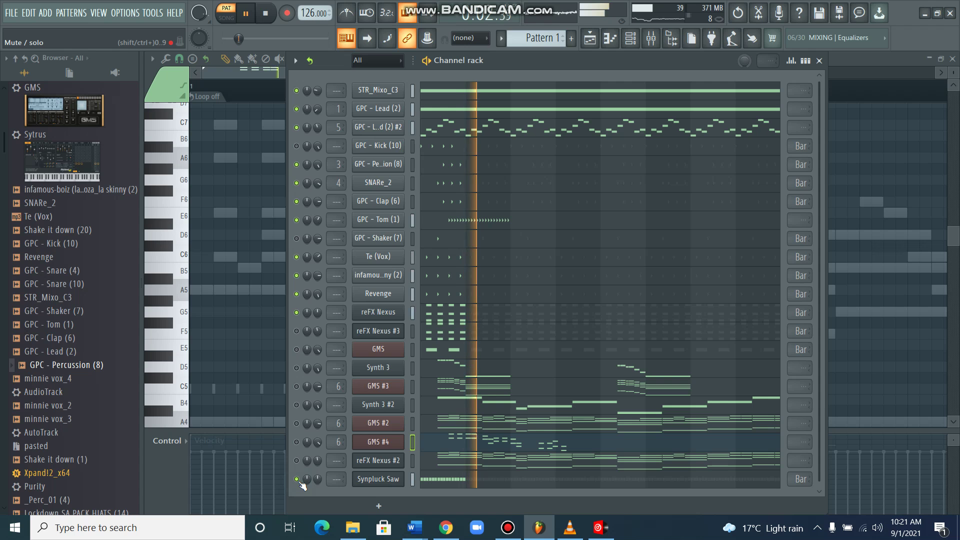
{"action": "left_click_drag", "start_coordinate": [317, 479], "coordinate": [317, 473]}
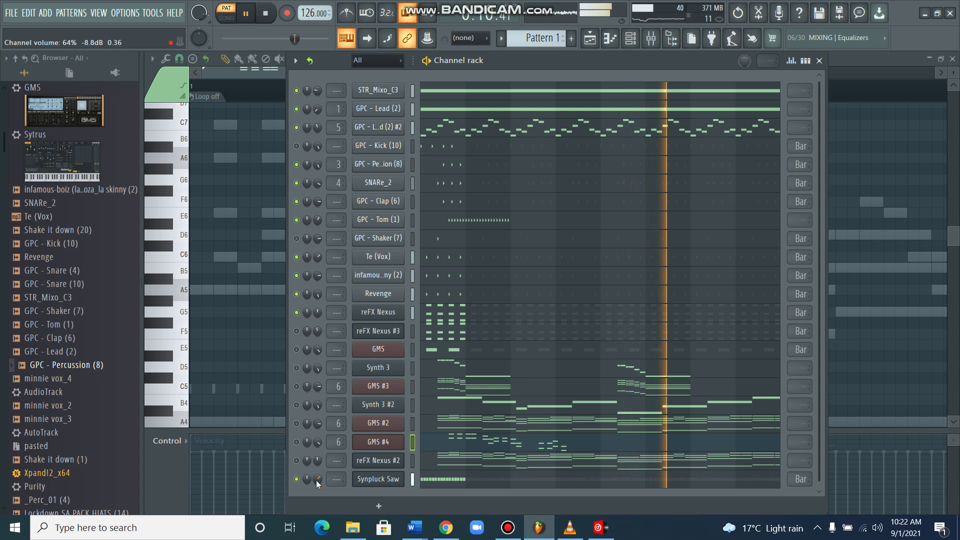
Unmute GMS at 100% volume, toggle the Kick, and nudge reFX Nexus #3 up to 39%.
{"action": "left_click", "coordinate": [297, 349]}
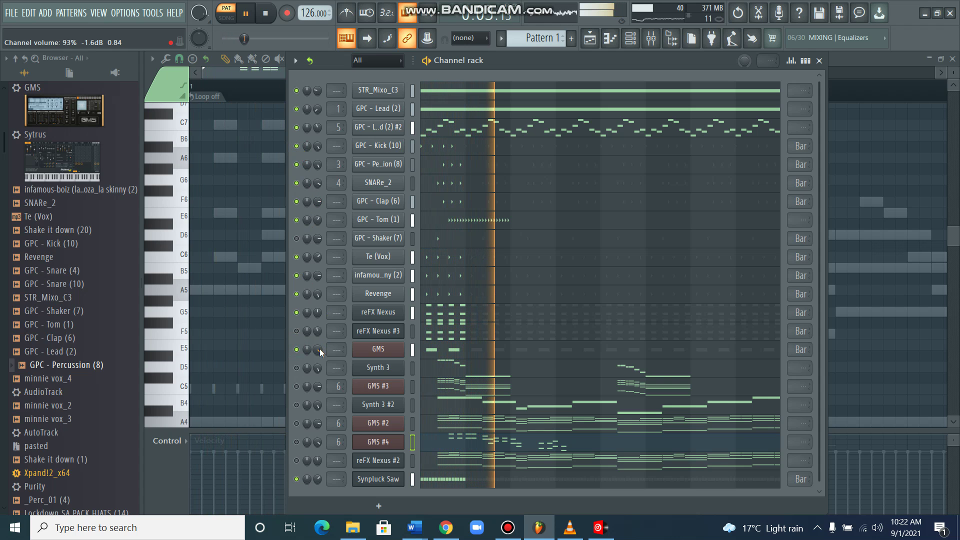
{"action": "scroll", "coordinate": [318, 348], "scroll_direction": "up", "scroll_amount": 5}
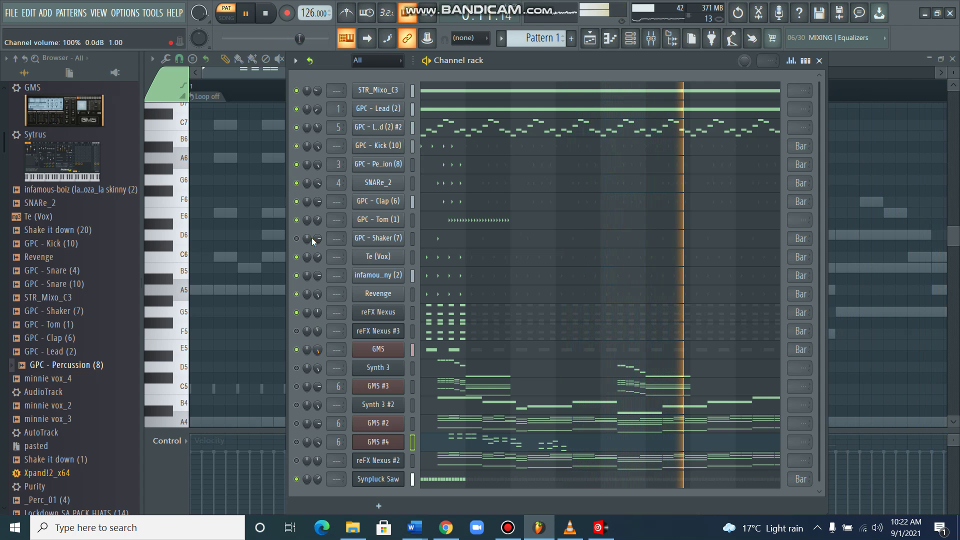
{"action": "left_click", "coordinate": [296, 146]}
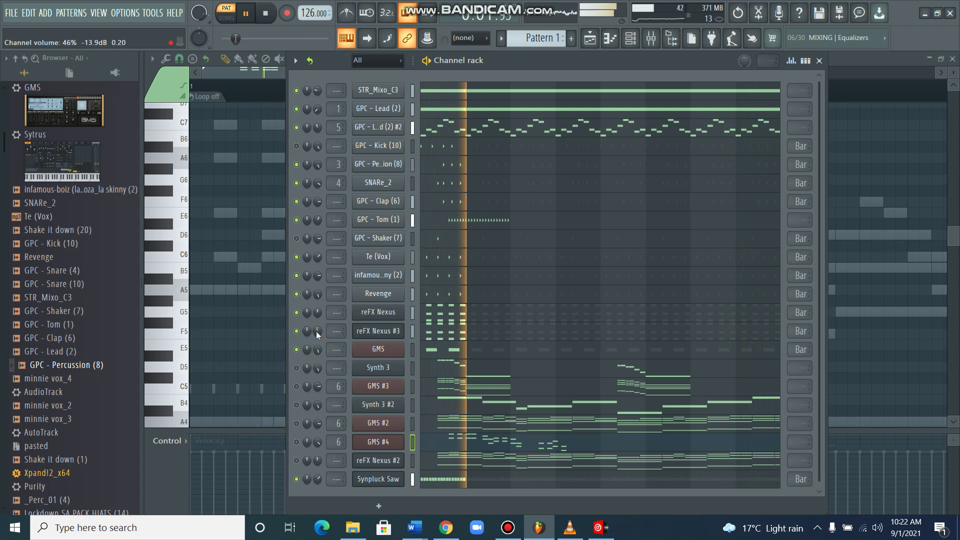
{"action": "left_click", "coordinate": [297, 145]}
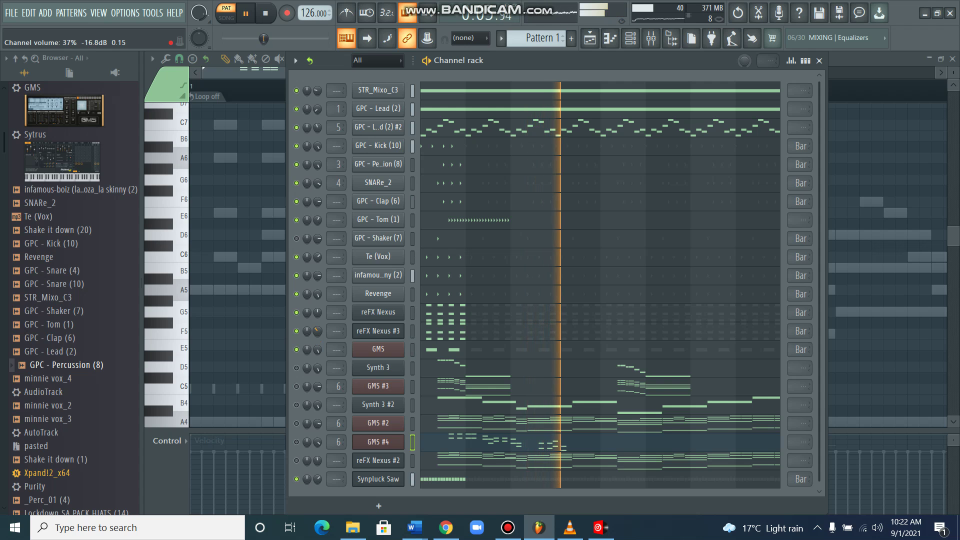
{"action": "left_click_drag", "start_coordinate": [316, 331], "coordinate": [315, 336]}
{"action": "scroll", "coordinate": [315, 337], "scroll_direction": "up", "scroll_amount": 1}
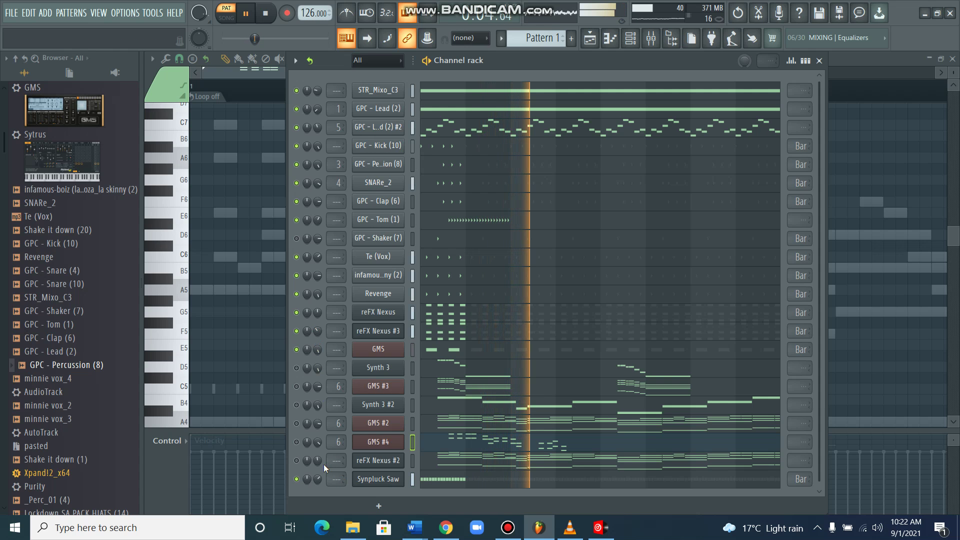
Delete the GMS #3 channel from the Channel rack through its context menu.
{"action": "right_click", "coordinate": [367, 386]}
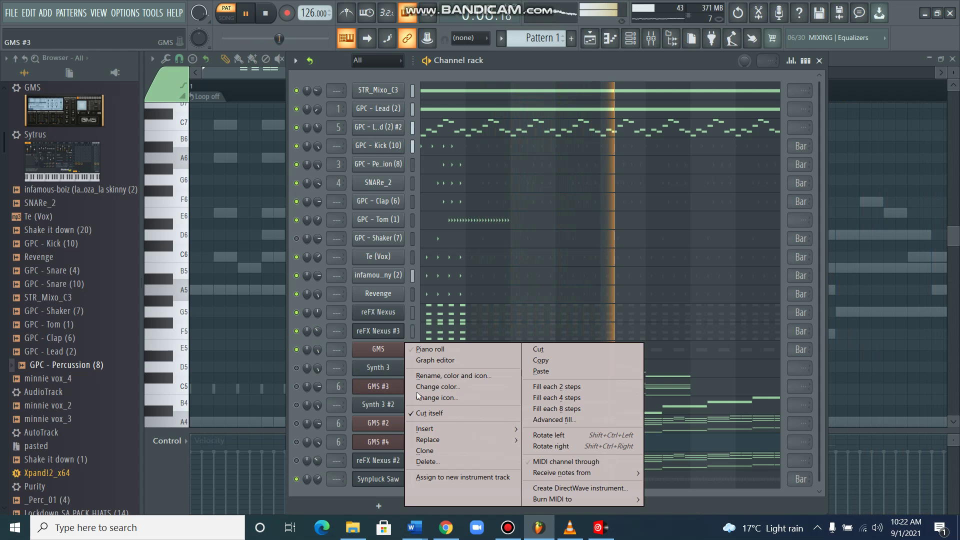
{"action": "left_click", "coordinate": [433, 459]}
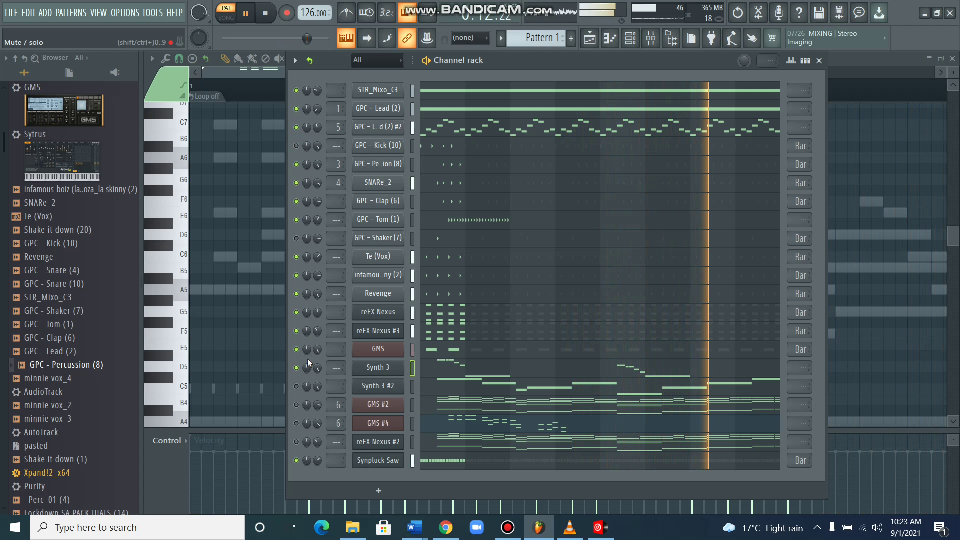
Mute the Synth 3 channel and unmute the GPC - Kick (10) channel.
{"action": "left_click", "coordinate": [296, 369]}
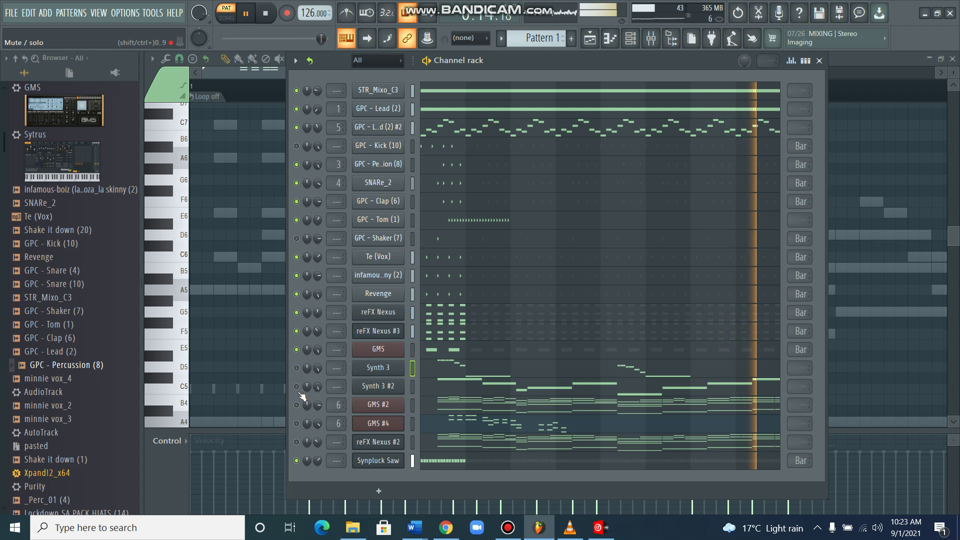
{"action": "left_click", "coordinate": [296, 146]}
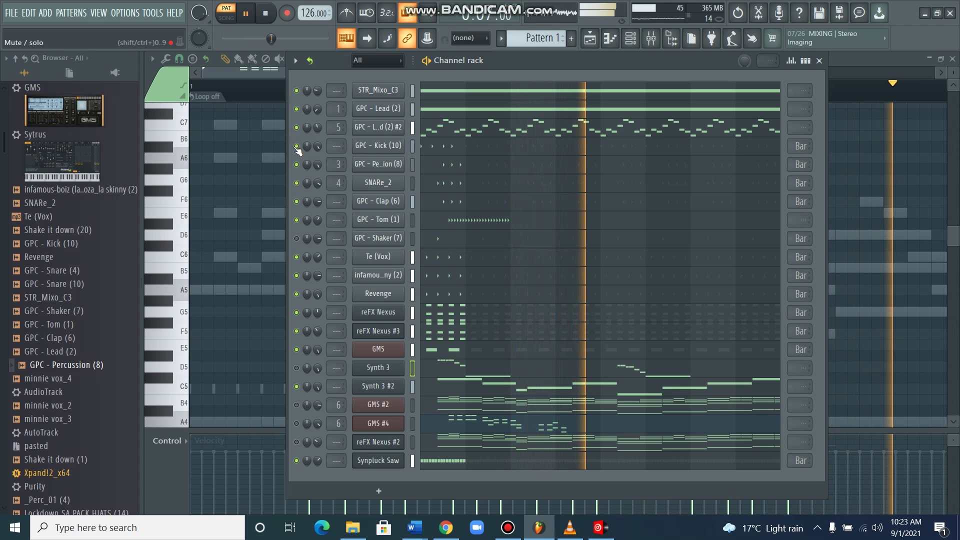
{"action": "scroll", "coordinate": [317, 442], "scroll_direction": "down", "scroll_amount": 10}
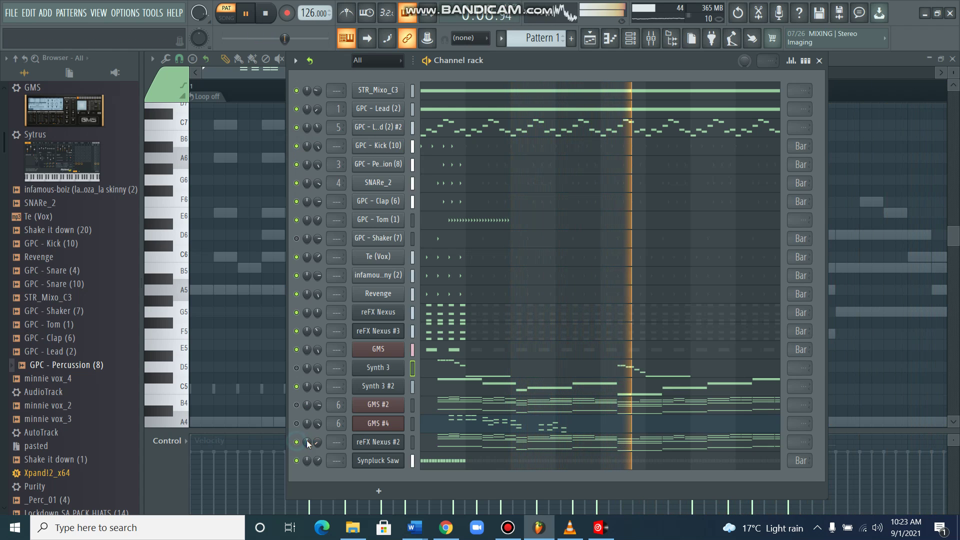
{"action": "scroll", "coordinate": [317, 442], "scroll_direction": "up", "scroll_amount": 1}
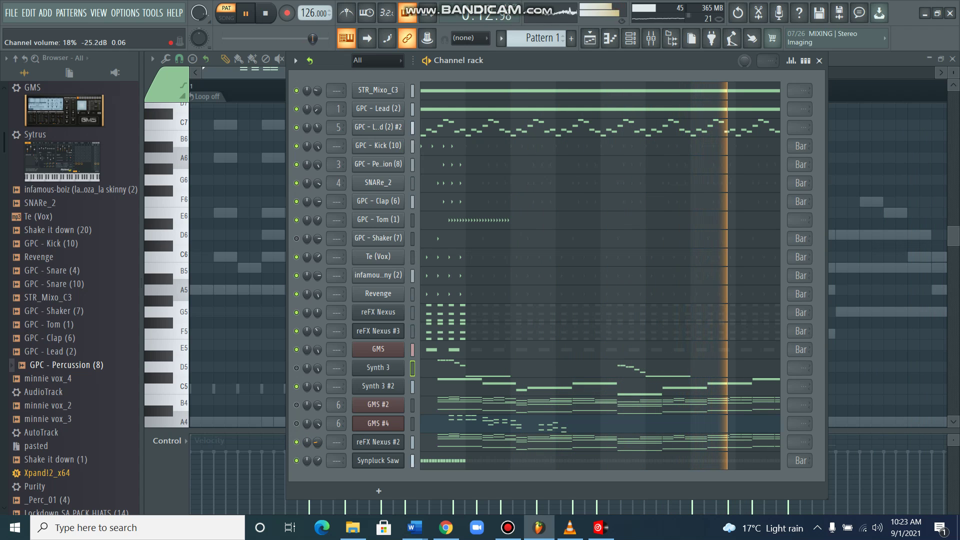
{"action": "scroll", "coordinate": [317, 442], "scroll_direction": "up", "scroll_amount": 2}
{"action": "scroll", "coordinate": [317, 442], "scroll_direction": "up", "scroll_amount": 1}
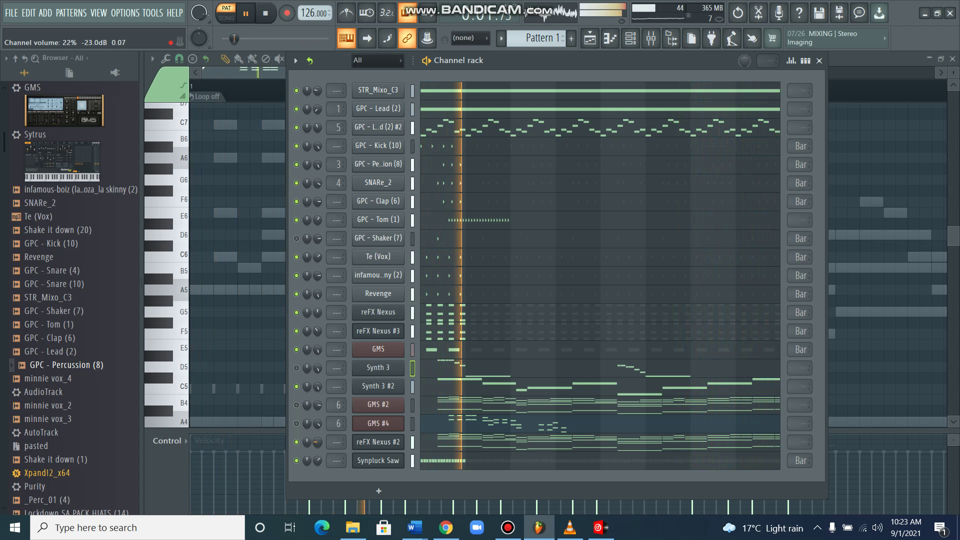
{"action": "scroll", "coordinate": [318, 442], "scroll_direction": "up", "scroll_amount": 2}
{"action": "scroll", "coordinate": [318, 442], "scroll_direction": "up", "scroll_amount": 1}
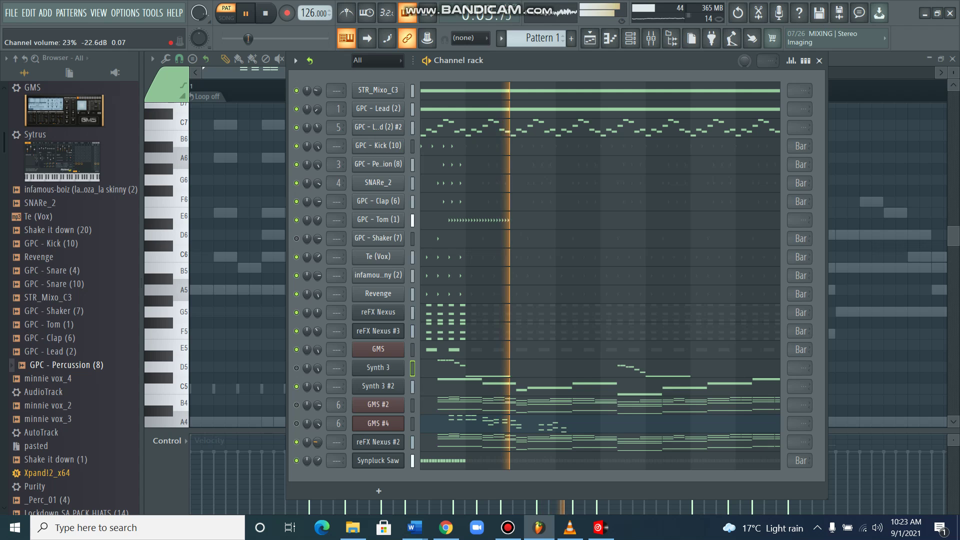
{"action": "scroll", "coordinate": [317, 442], "scroll_direction": "up", "scroll_amount": 1}
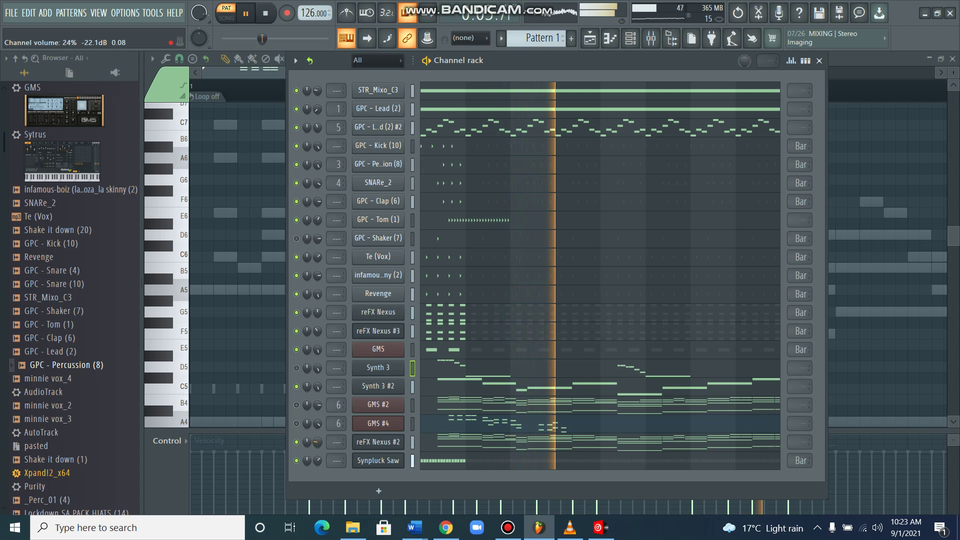
{"action": "scroll", "coordinate": [317, 443], "scroll_direction": "up", "scroll_amount": 3}
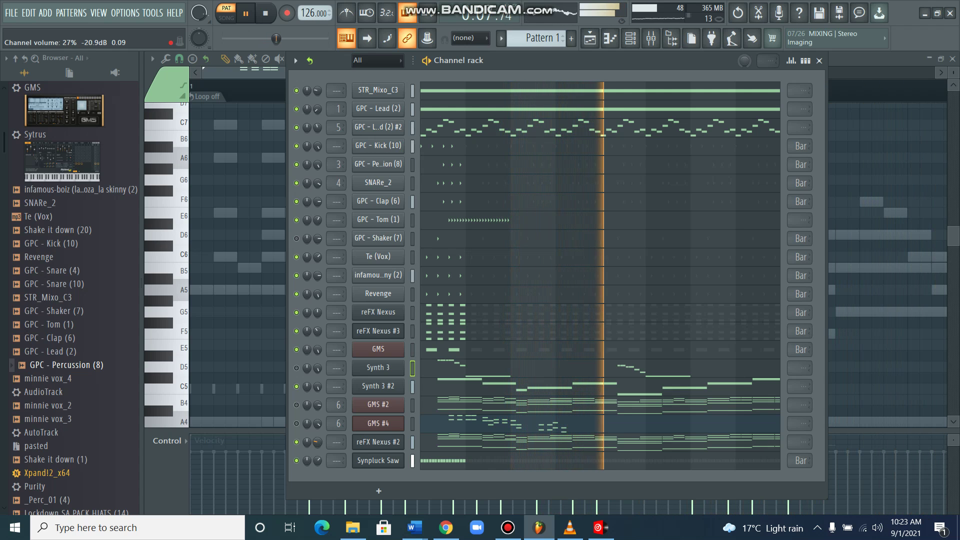
{"action": "scroll", "coordinate": [318, 442], "scroll_direction": "up", "scroll_amount": 1}
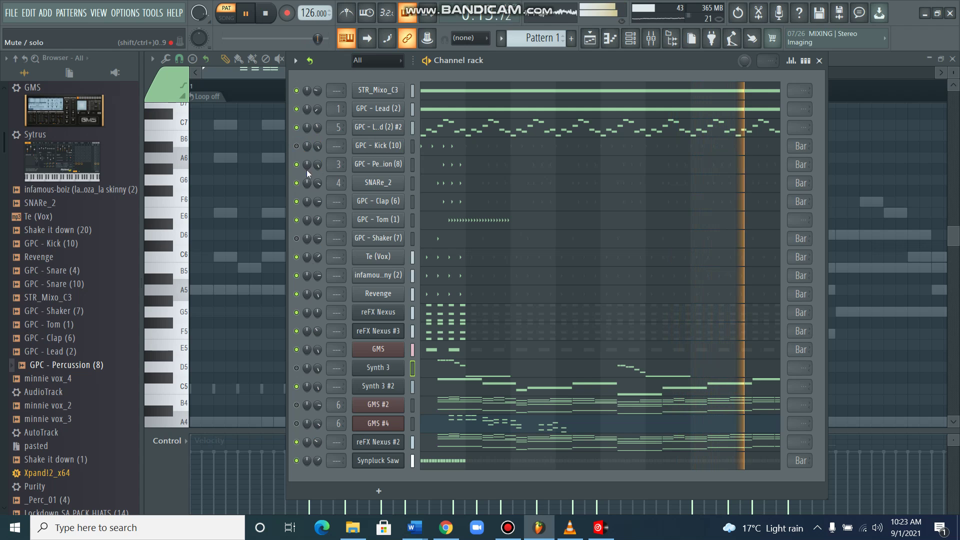
Unmute GMS #2 and GPC - Shaker (7), then mute reFX Nexus #2 and set it to 49%.
{"action": "left_click", "coordinate": [296, 405]}
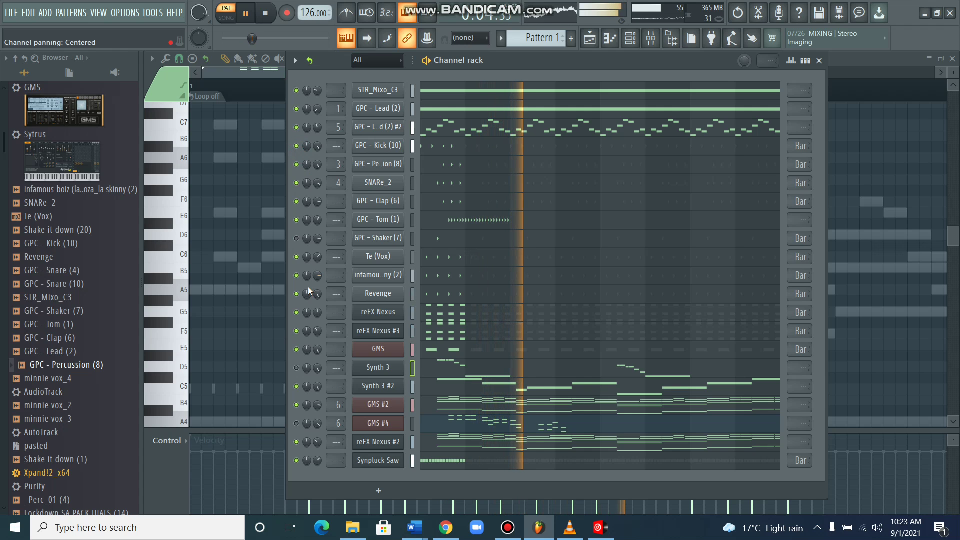
{"action": "left_click", "coordinate": [297, 239]}
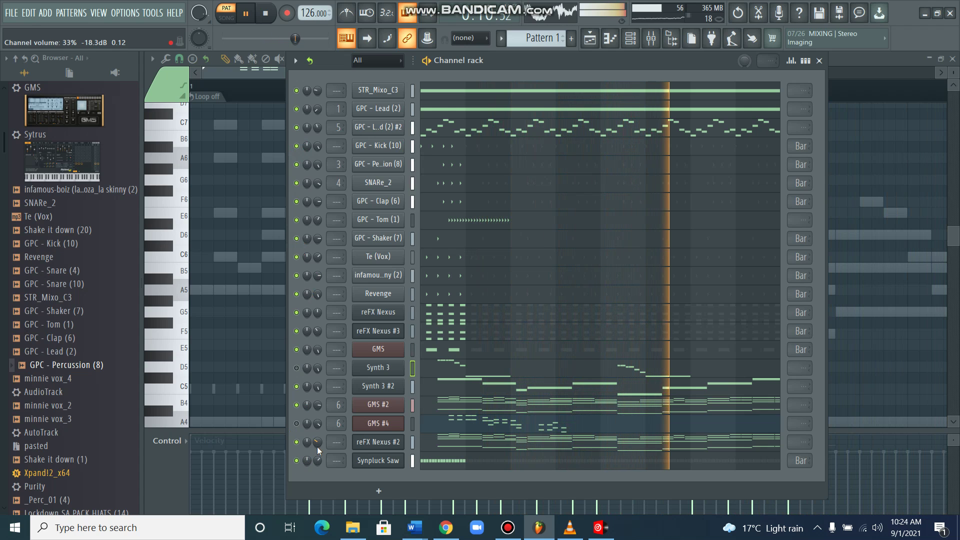
{"action": "left_click", "coordinate": [297, 442]}
{"action": "scroll", "coordinate": [317, 443], "scroll_direction": "down", "scroll_amount": 5}
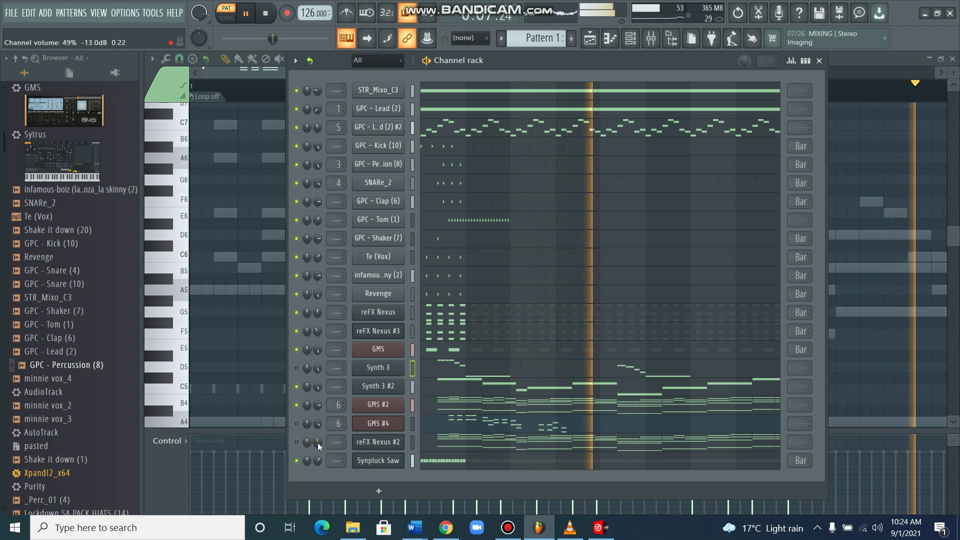
Mute the Kick, unmute reFX Nexus #2 and settle its volume at about 51% (-12.4 dB).
{"action": "left_click_drag", "start_coordinate": [317, 442], "coordinate": [304, 163]}
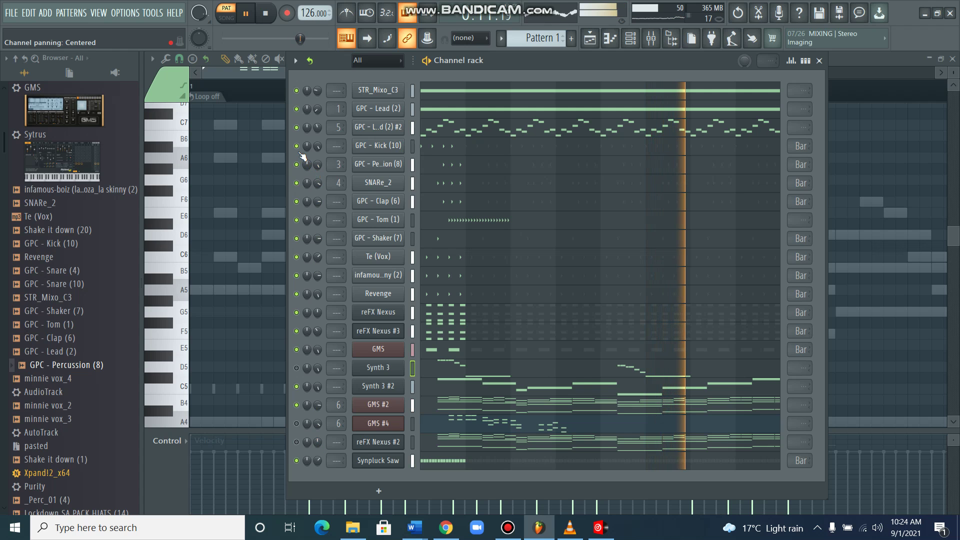
{"action": "left_click", "coordinate": [296, 146]}
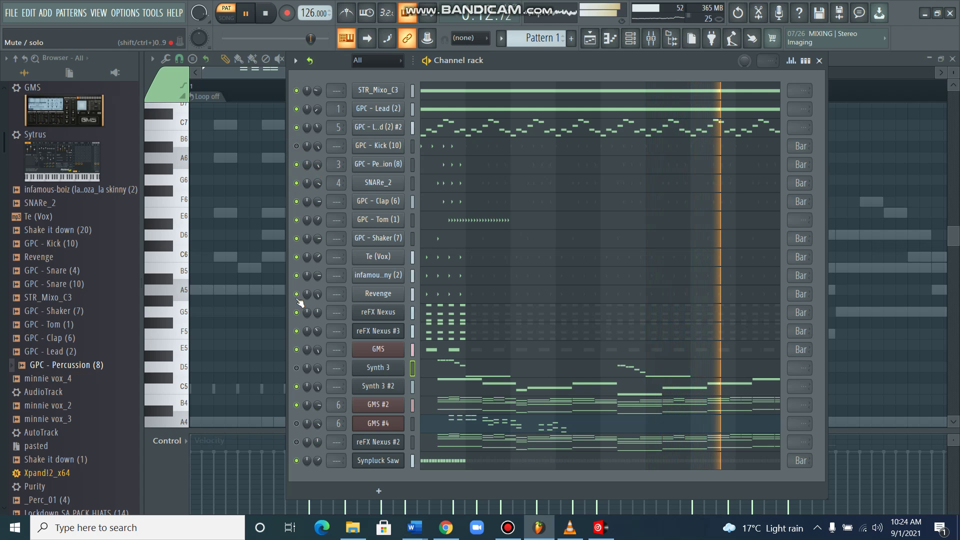
{"action": "left_click", "coordinate": [296, 442]}
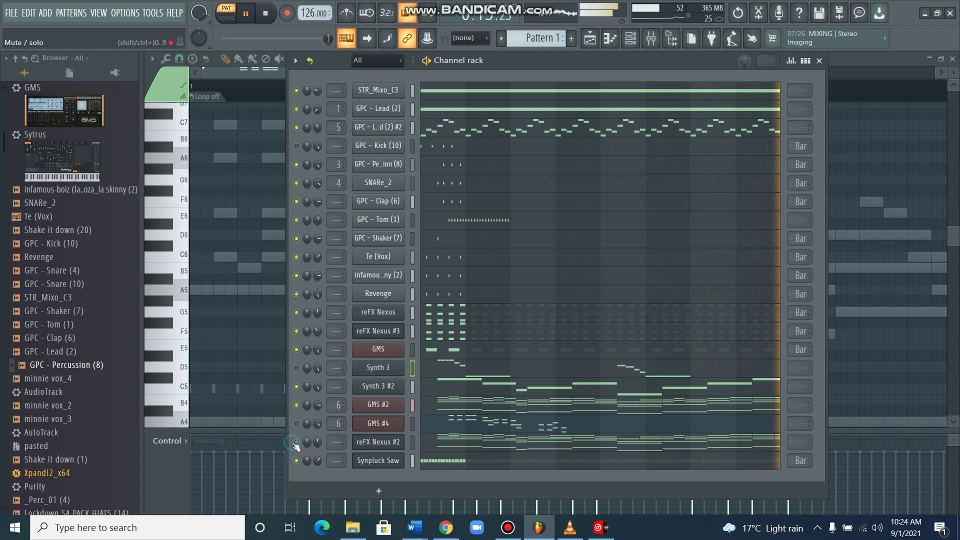
{"action": "left_click_drag", "start_coordinate": [318, 440], "coordinate": [317, 530]}
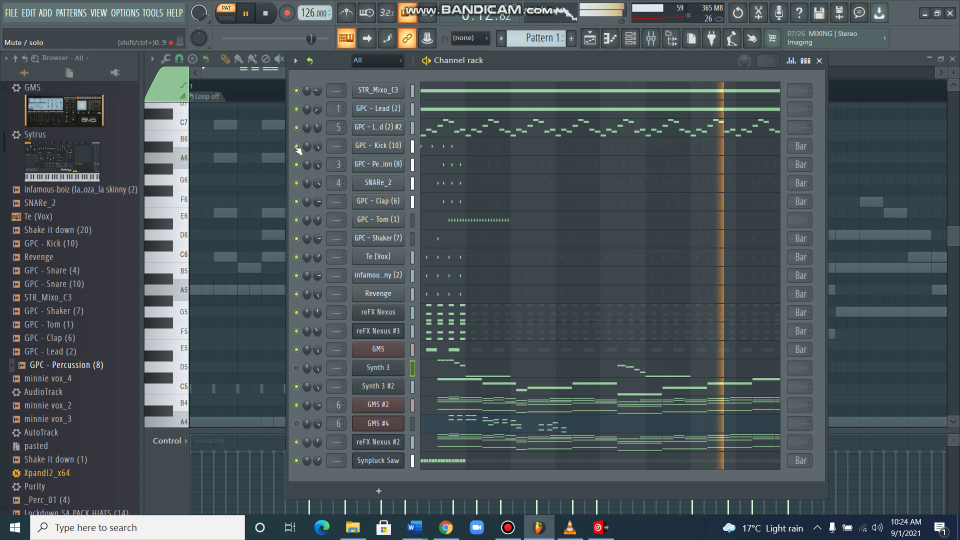
{"action": "left_click", "coordinate": [296, 146]}
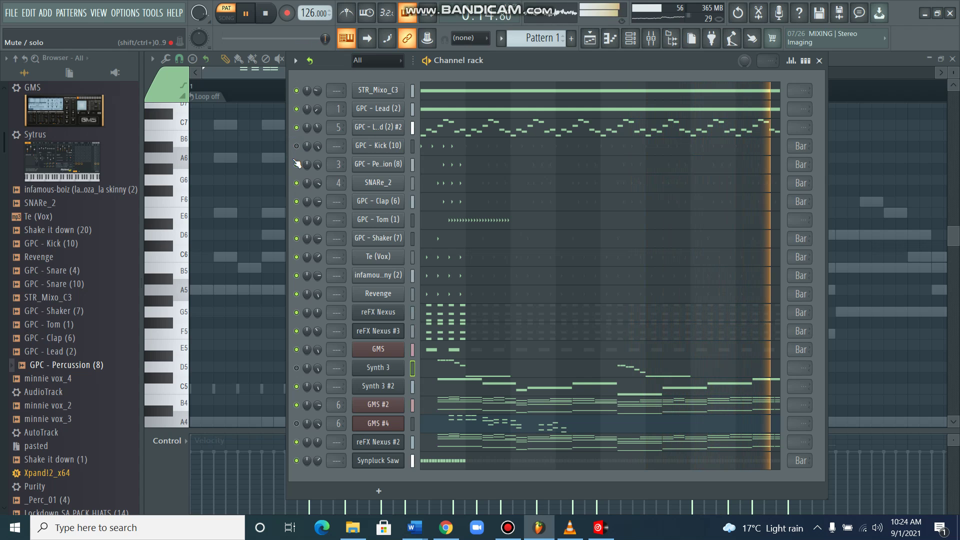
{"action": "left_click", "coordinate": [296, 165]}
{"action": "left_click", "coordinate": [296, 183]}
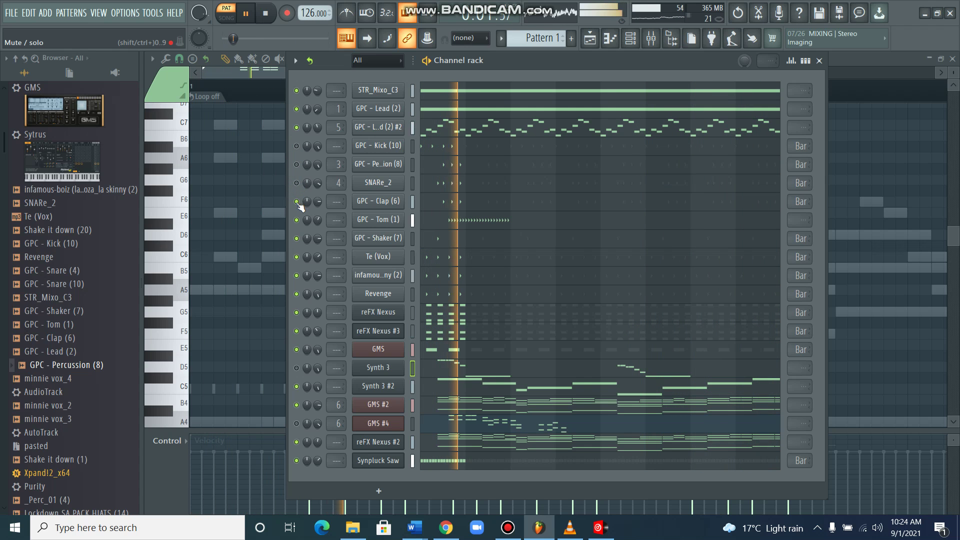
{"action": "left_click", "coordinate": [296, 202]}
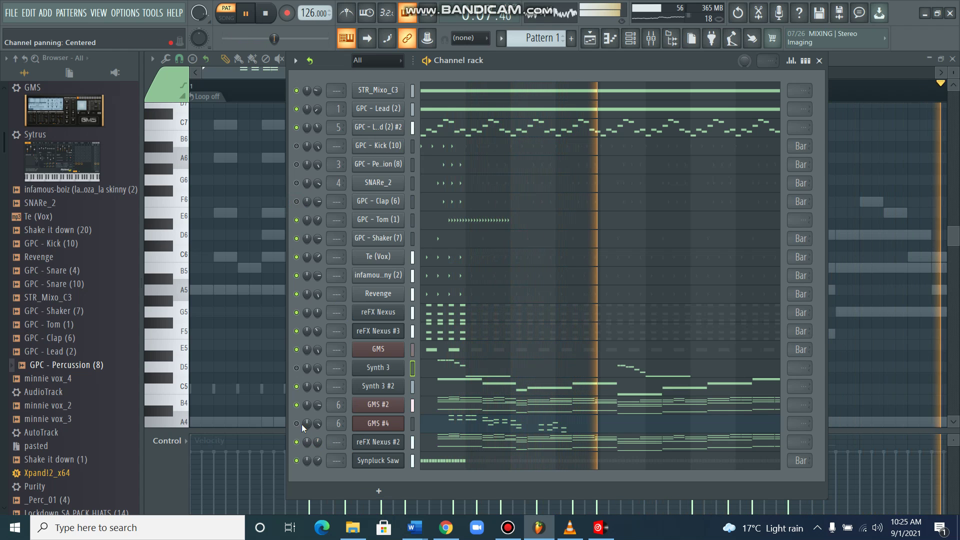
{"action": "left_click", "coordinate": [296, 331]}
{"action": "left_click", "coordinate": [297, 312]}
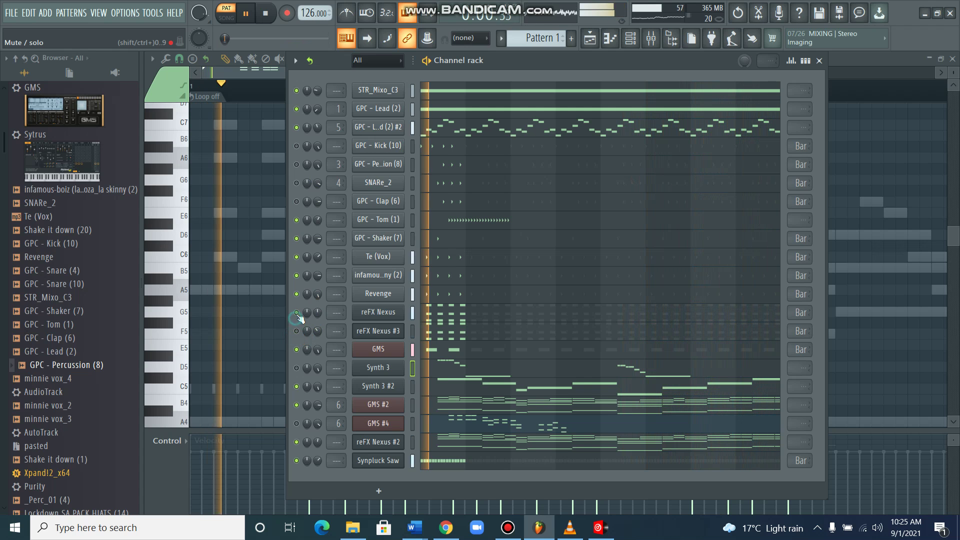
{"action": "left_click", "coordinate": [298, 127]}
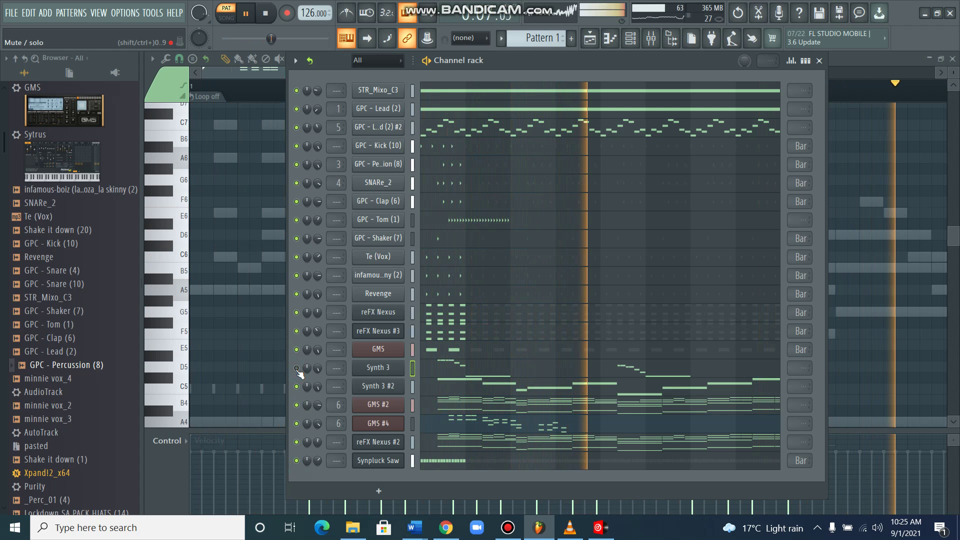
Mute and delete the GMS #4 channel, then stop playback.
{"action": "left_click", "coordinate": [296, 424]}
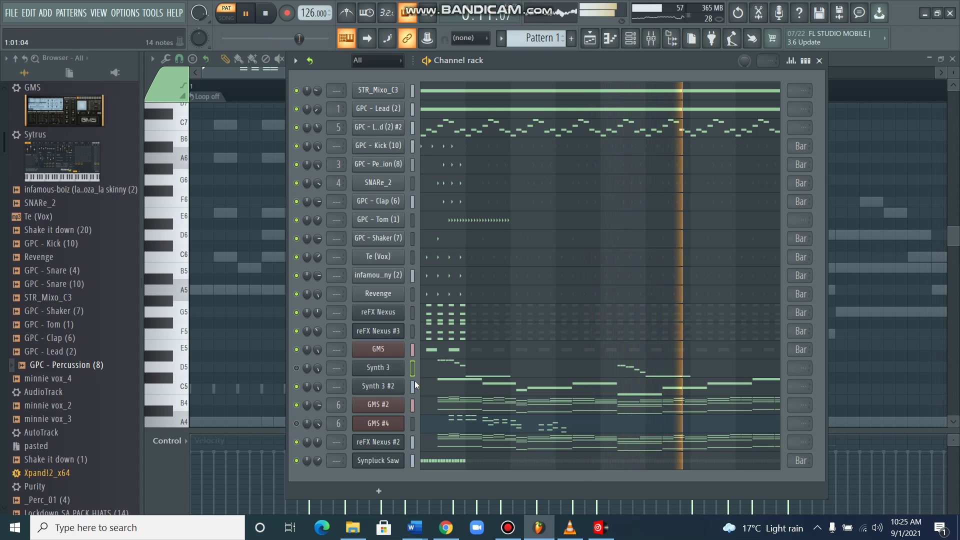
{"action": "right_click", "coordinate": [390, 422]}
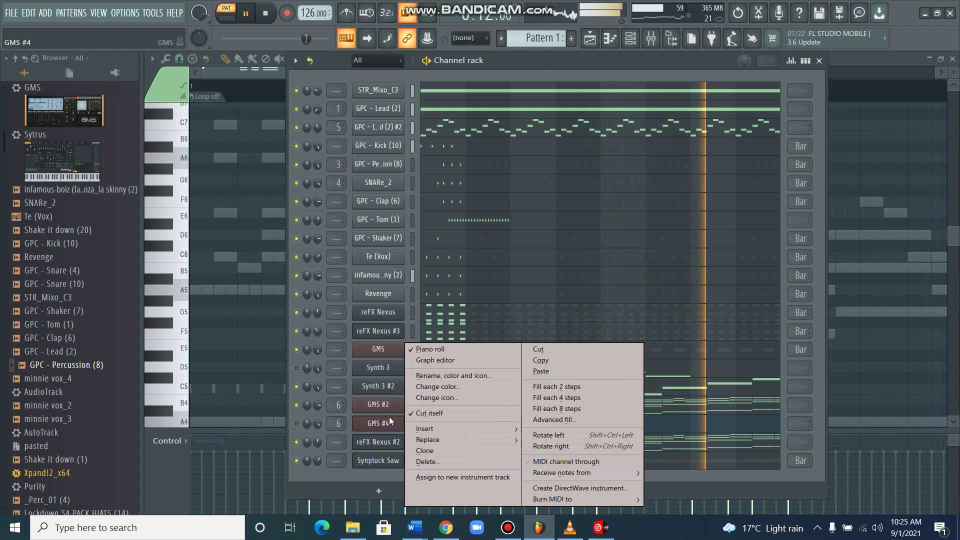
{"action": "left_click", "coordinate": [421, 462]}
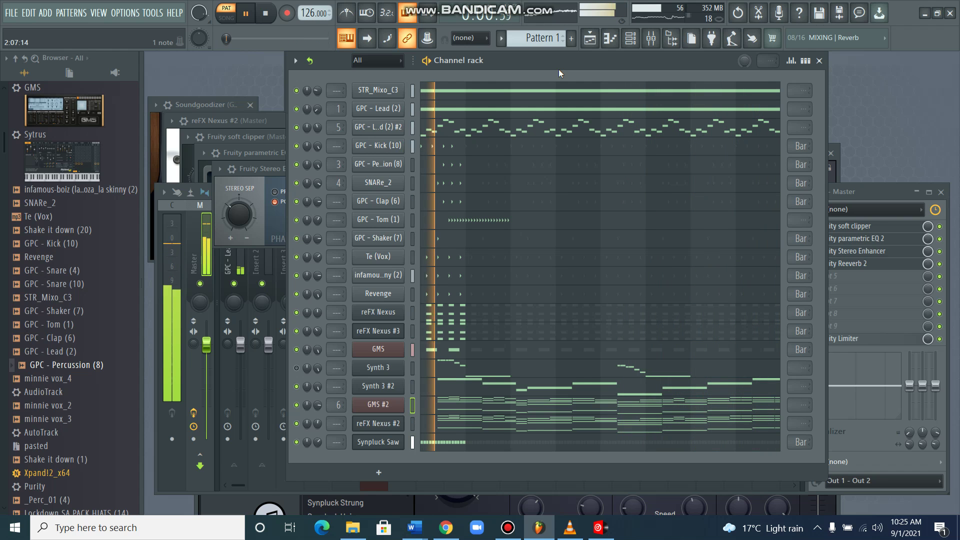
{"action": "key", "text": "ctrl+s"}
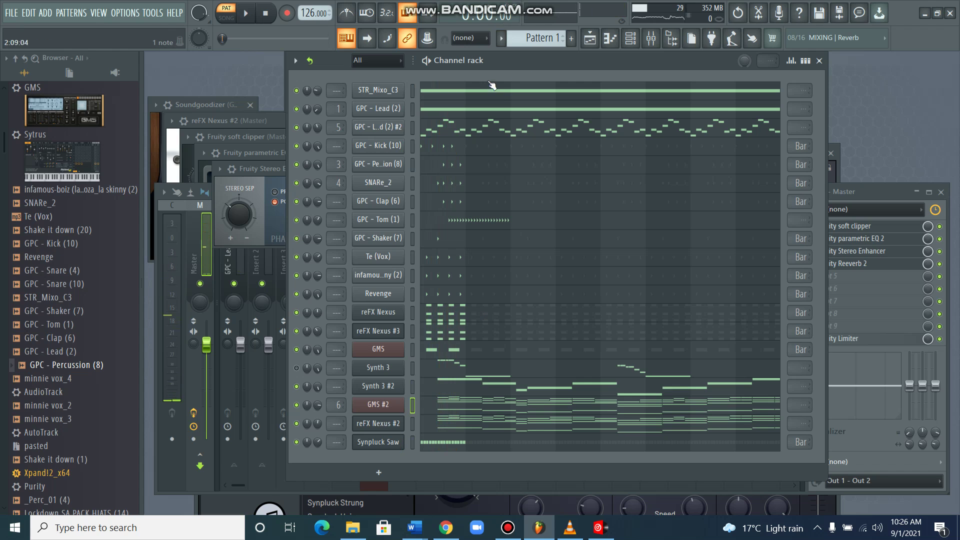
Title the project info 'Gqom Competition' and begin the comment text.
{"action": "left_click", "coordinate": [860, 15]}
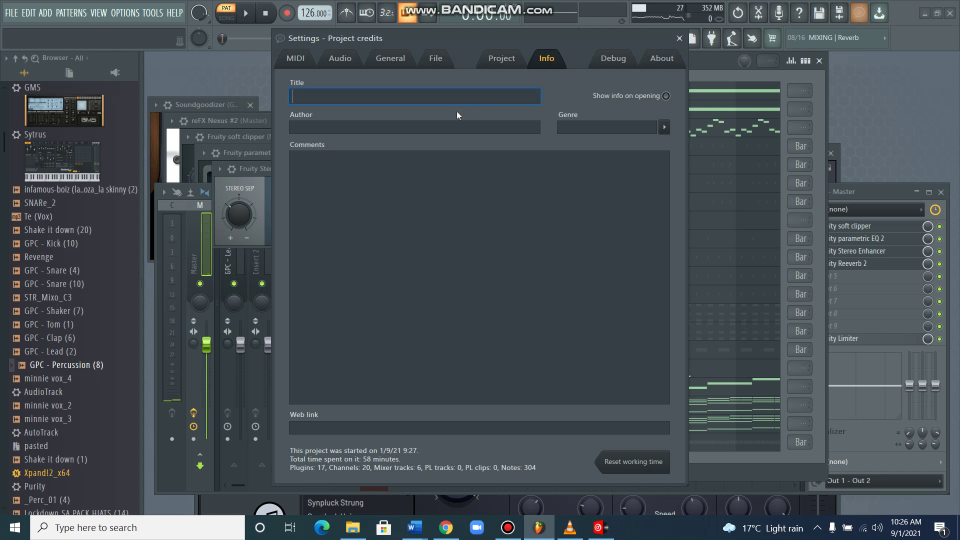
{"action": "type", "text": "Gqom "}
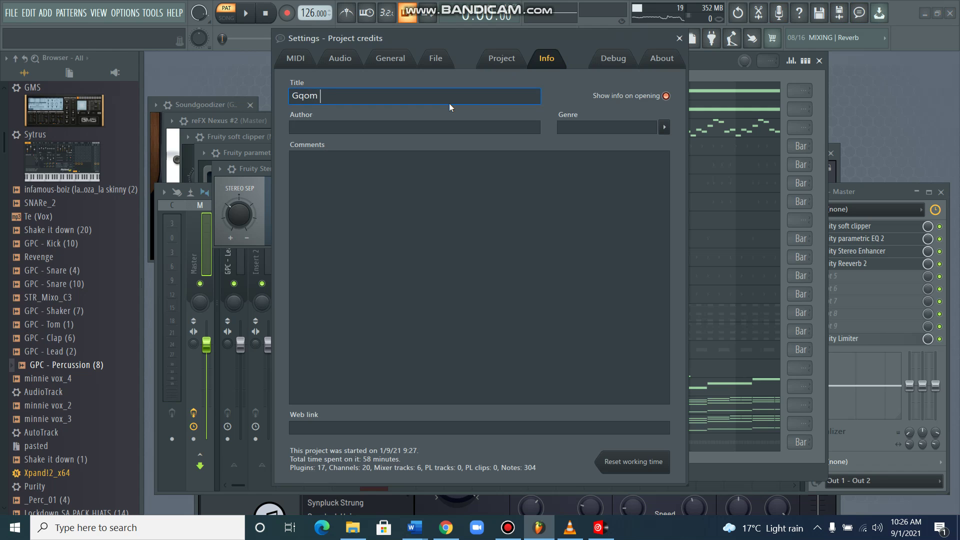
{"action": "type", "text": "Com"}
{"action": "type", "text": "peti"}
{"action": "type", "text": "tion"}
{"action": "type", "text": "ou dow"}
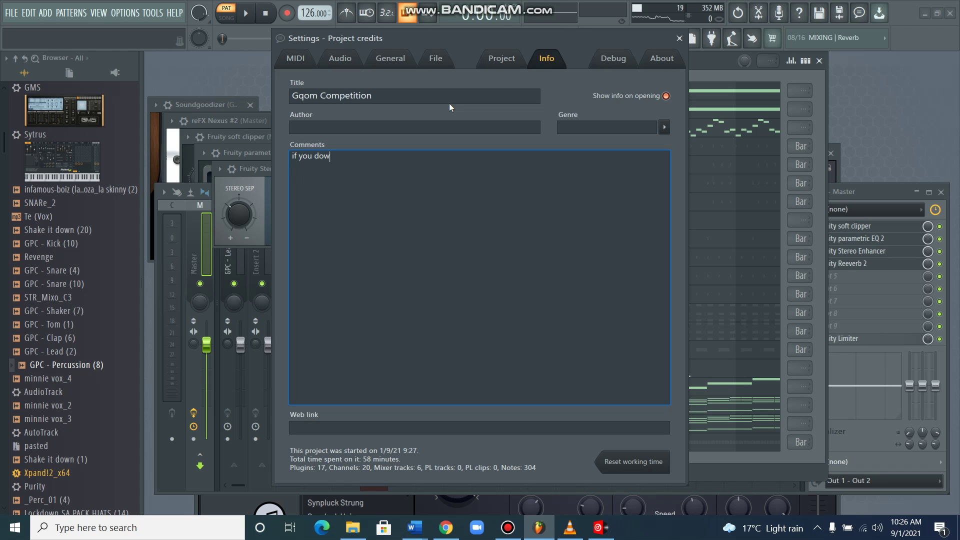
{"action": "type", "text": "nload"}
Write the comment 'since you have downloaded the flp it means you are automatically in the competition'.
{"action": "key", "text": "BackSpace"}
{"action": "key", "text": "BackSpace"}
{"action": "key", "text": "BackSpace"}
{"action": "key", "text": "BackSpace"}
{"action": "key", "text": "BackSpace"}
{"action": "key", "text": "BackSpace"}
{"action": "key", "text": "BackSpace"}
{"action": "key", "text": "BackSpace"}
{"action": "key", "text": "BackSpace"}
{"action": "key", "text": "BackSpace"}
{"action": "key", "text": "BackSpace"}
{"action": "key", "text": "BackSpace"}
{"action": "key", "text": "BackSpace"}
{"action": "key", "text": "BackSpace"}
{"action": "type", "text": "since yu"}
{"action": "key", "text": "BackSpace"}
{"action": "type", "text": "ou have downloaded the "}
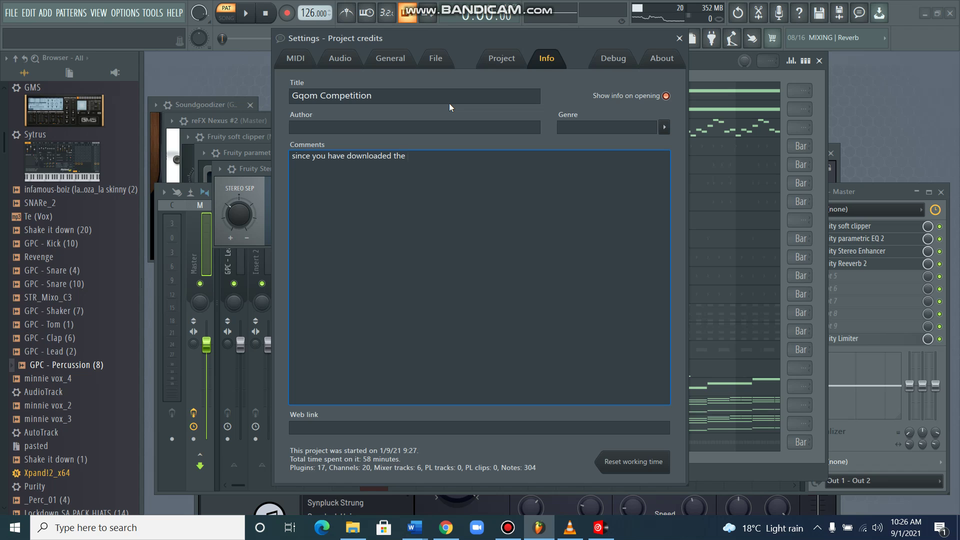
{"action": "type", "text": "flp it means you"}
{"action": "key", "text": "BackSpace"}
{"action": "key", "text": "BackSpace"}
{"action": "key", "text": "BackSpace"}
{"action": "key", "text": "BackSpace"}
{"action": "type", "text": "you"}
{"action": "type", "text": " are automatica"}
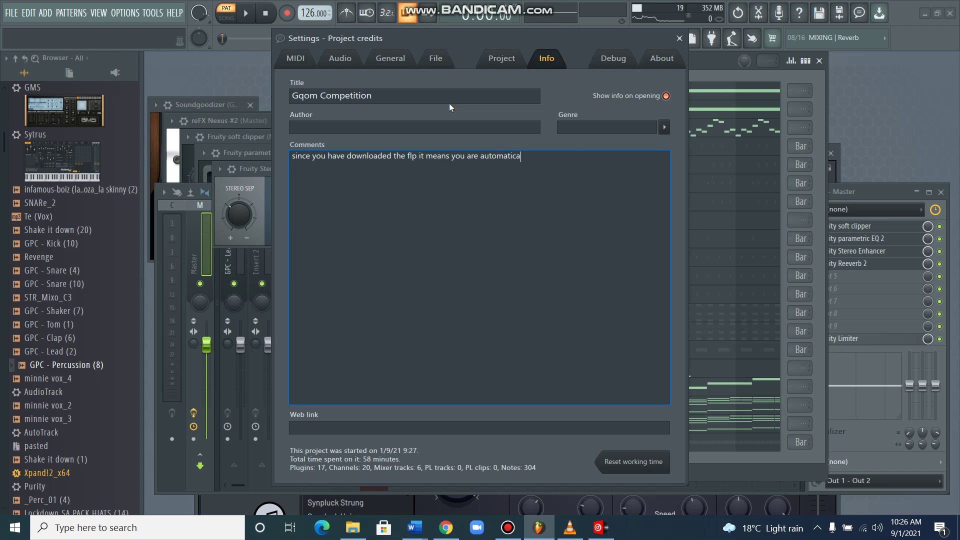
{"action": "type", "text": "lly in the competio"}
{"action": "key", "text": "BackSpace"}
{"action": "type", "text": "tion "}
{"action": "type", "text": "ple"}
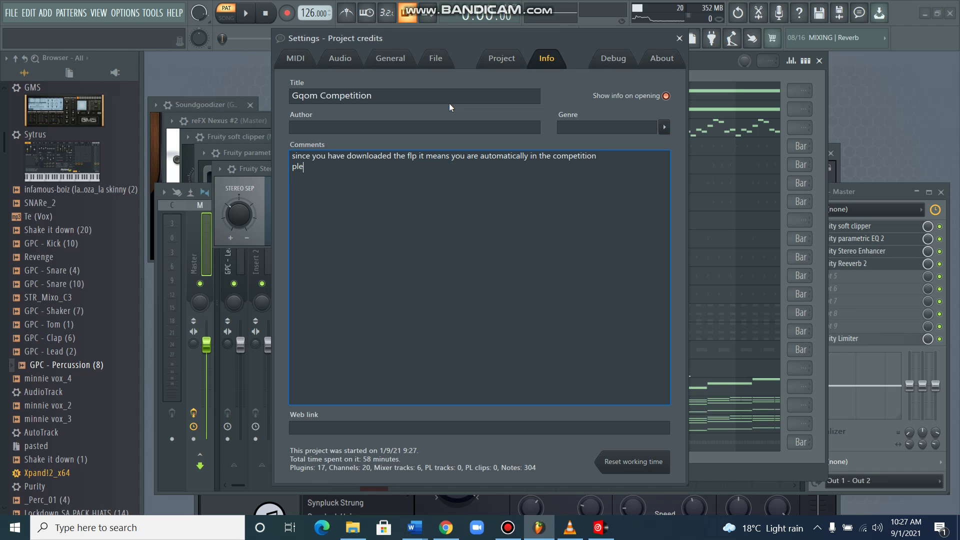
{"action": "type", "text": "asen"}
Add 'please when you done send me the track as the dopest song is gurrenteed to win a prize'.
{"action": "key", "text": "BackSpace"}
{"action": "type", "text": "please when you done"}
{"action": "type", "text": "send m"}
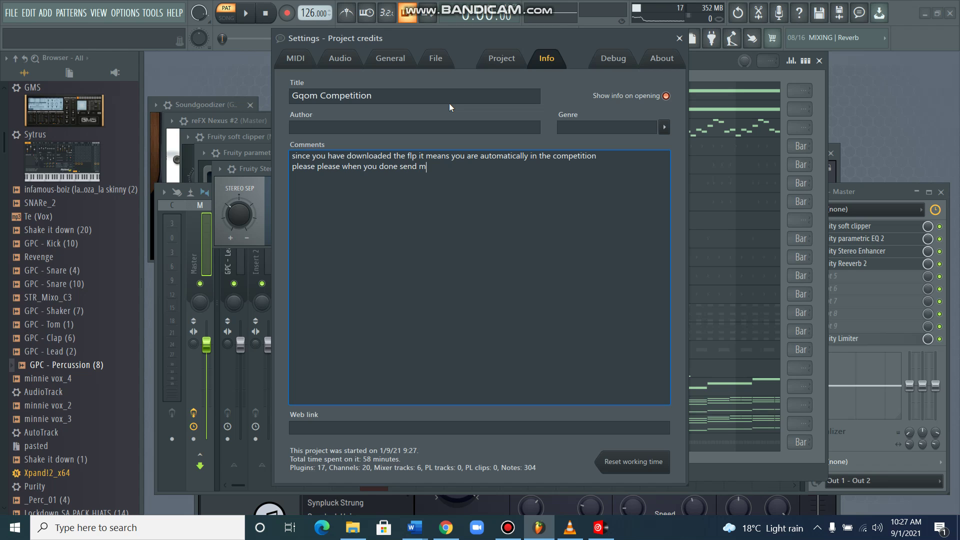
{"action": "type", "text": "e the track as the dopest song is g"}
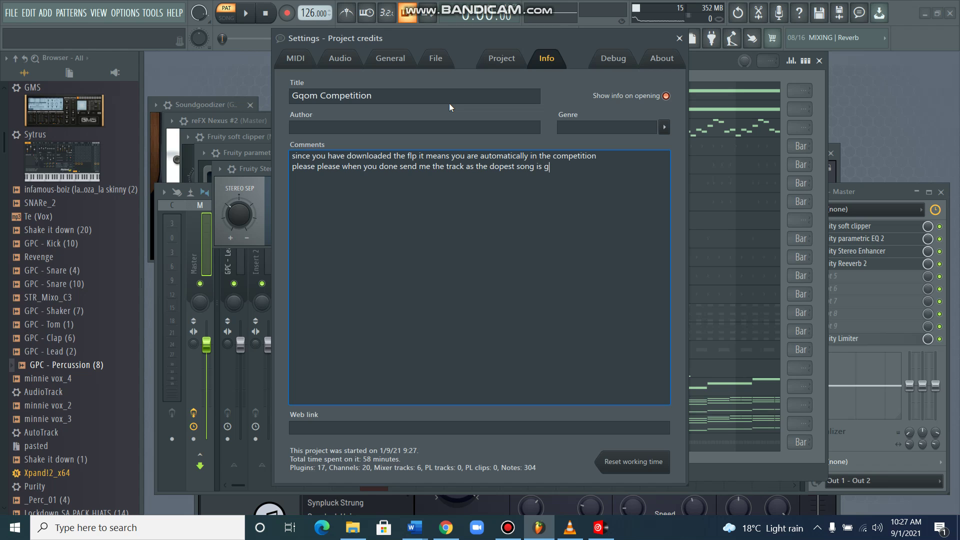
{"action": "type", "text": "urrenteed to wi"}
{"action": "type", "text": "n a pri"}
{"action": "type", "text": "ze"}
Add a WhatsApp line with the phone number and an email line with the address.
{"action": "type", "text": "so"}
{"action": "key", "text": "BackSpace"}
{"action": "key", "text": "BackSpace"}
{"action": "key", "text": "BackSpace"}
{"action": "type", "text": "whatsapp"}
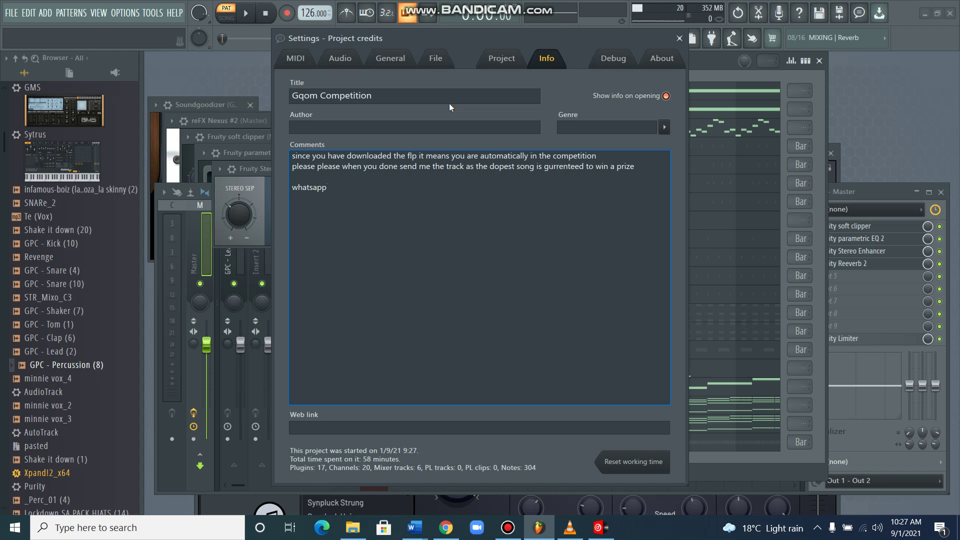
{"action": "key", "text": "Return"}
{"action": "type", "text": "email."}
{"action": "key", "text": "BackSpace"}
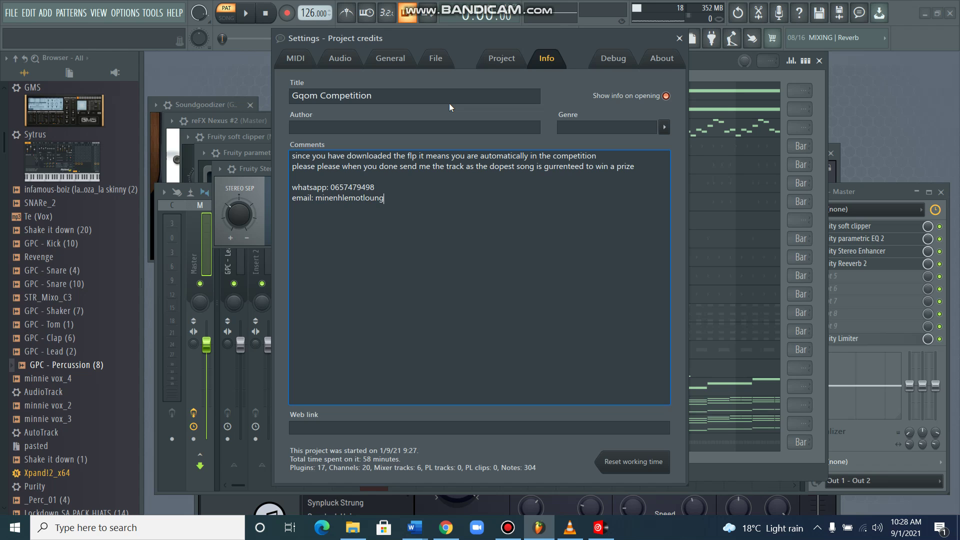
Add an IG line with the Instagram handle and close with 'GOODLUCK'.
{"action": "type", "text": "IG"}
{"action": "type", "text": ";"}
{"action": "key", "text": "BackSpace"}
{"action": "type", "text": ": minenhke"}
{"action": "key", "text": "BackSpace"}
{"action": "type", "text": "le_"}
{"action": "type", "text": "mr_"}
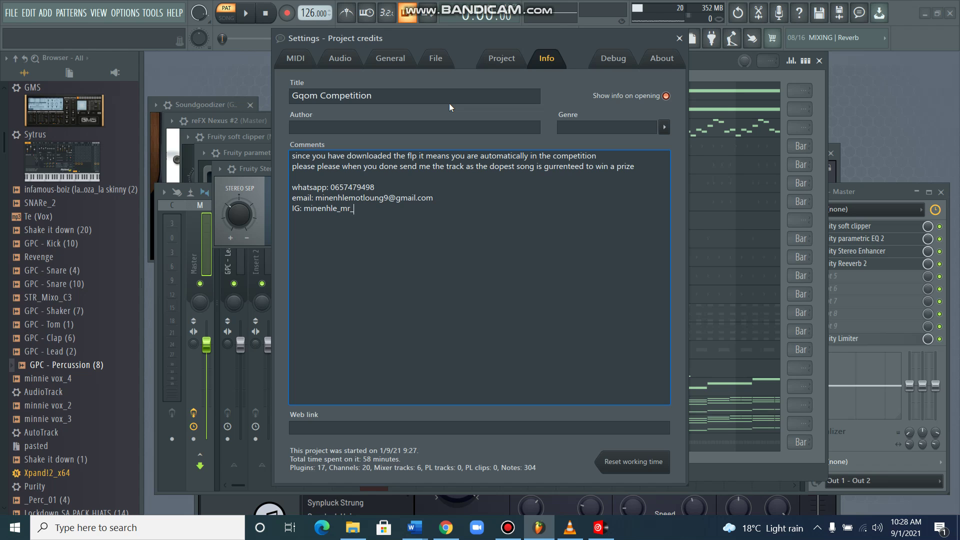
{"action": "type", "text": "dawg"}
{"action": "type", "text": "_"}
{"action": "type", "text": "yam  "}
{"action": "type", "text": "GOODLUC"}
{"action": "type", "text": "K"}
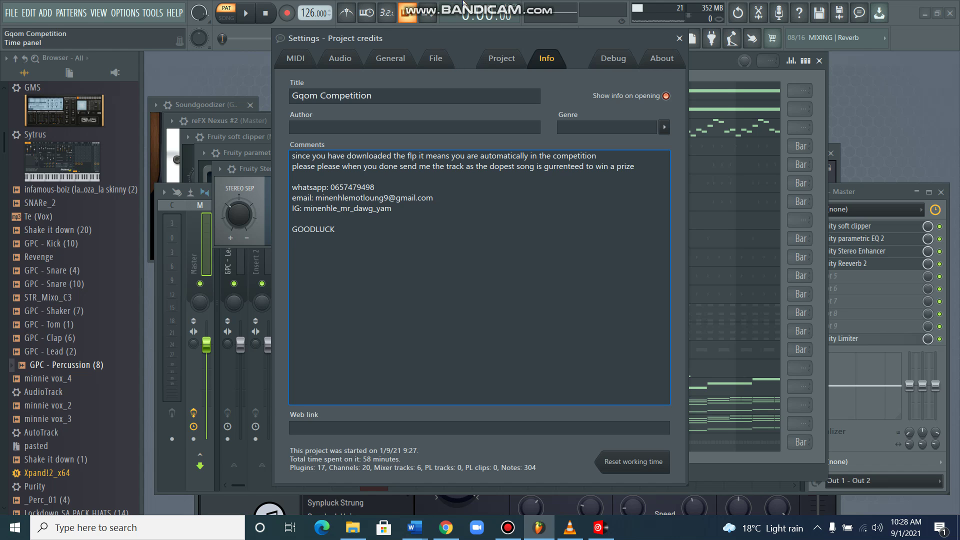